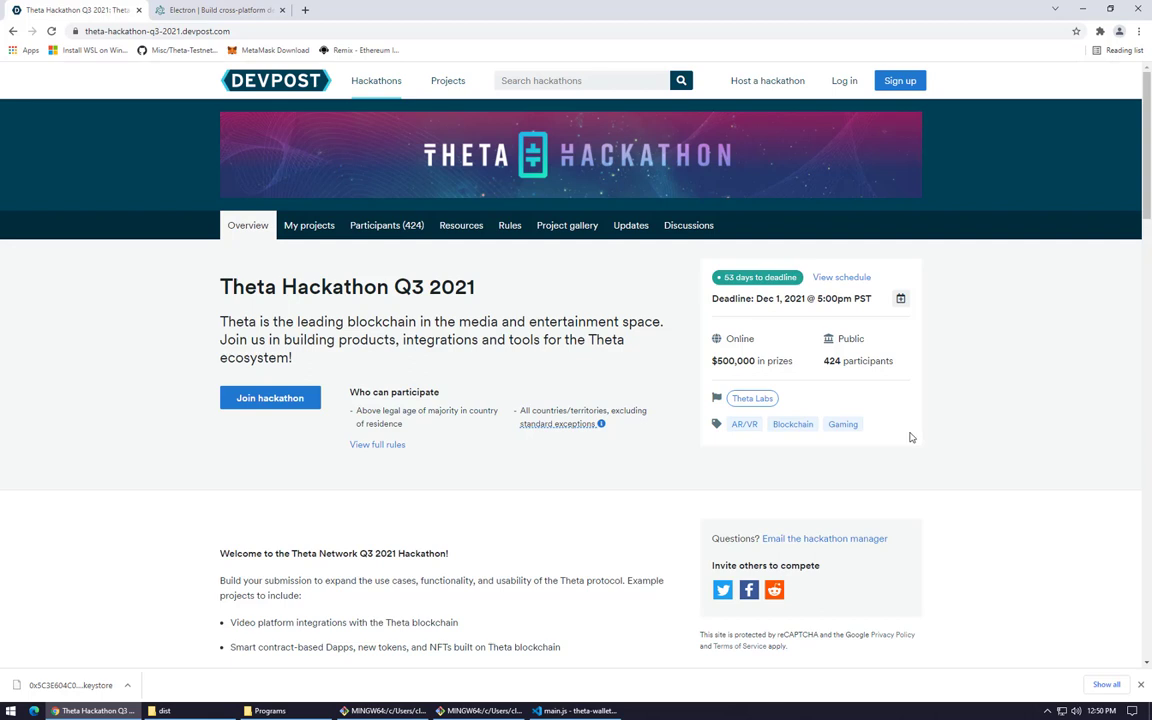
Step: Switch Chrome from the Devpost page to the Electron website at electronjs.org
left_click(221, 13)
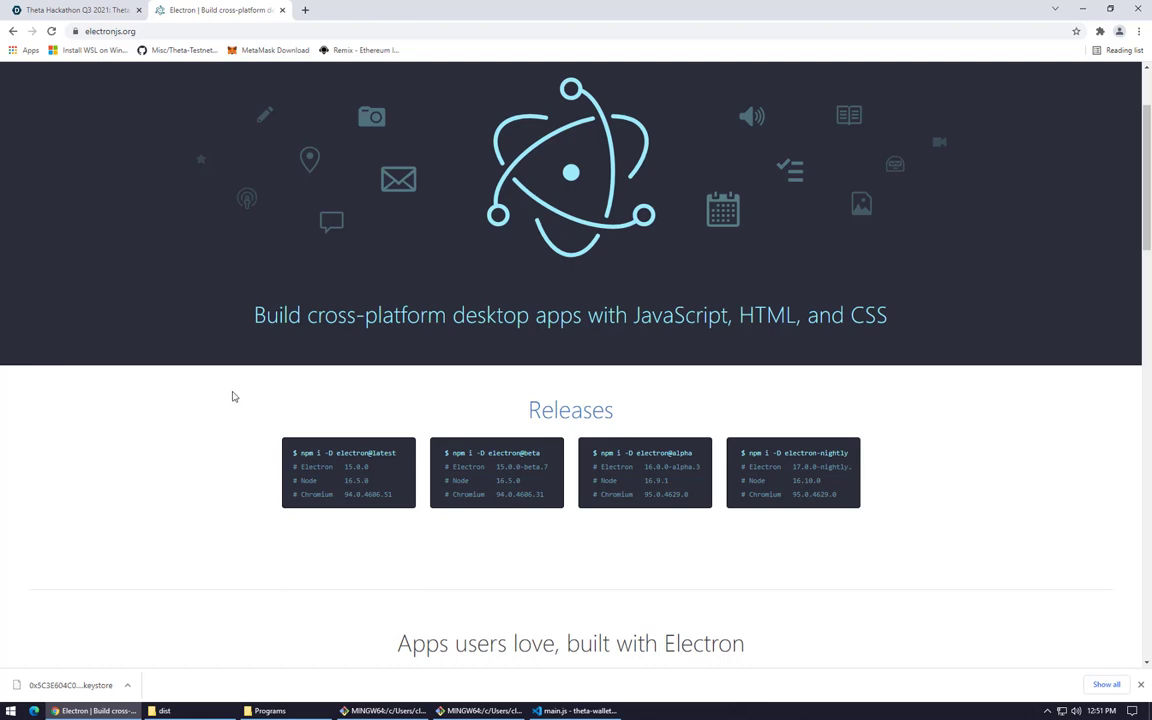
scroll(232, 397, "down", 1)
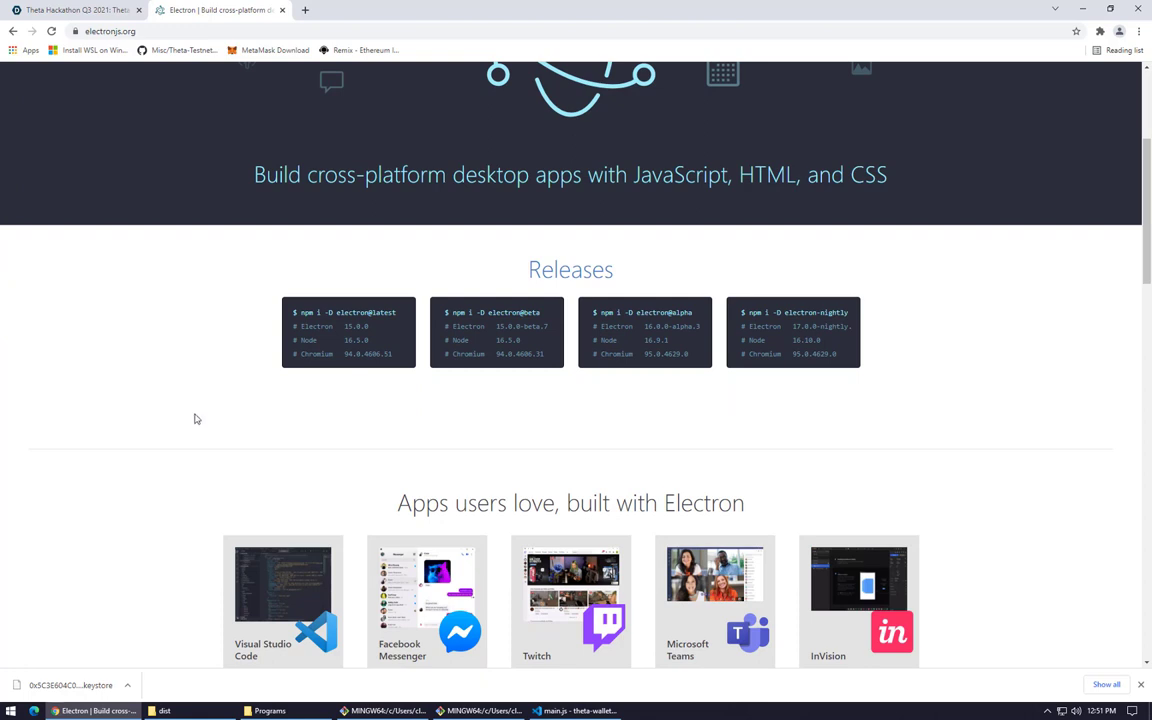
scroll(196, 420, "down", 1)
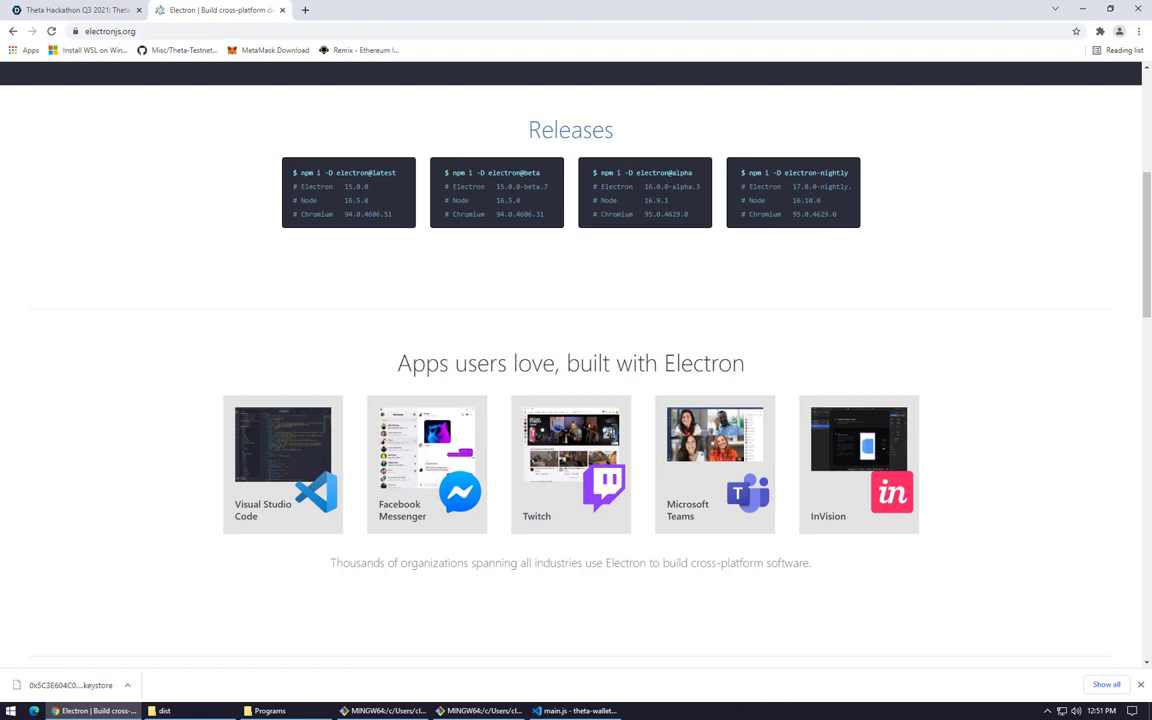
Step: Install Theta Desktop Wallet 1.0.0 from the dist folder's MSI and launch it
left_click(1082, 8)
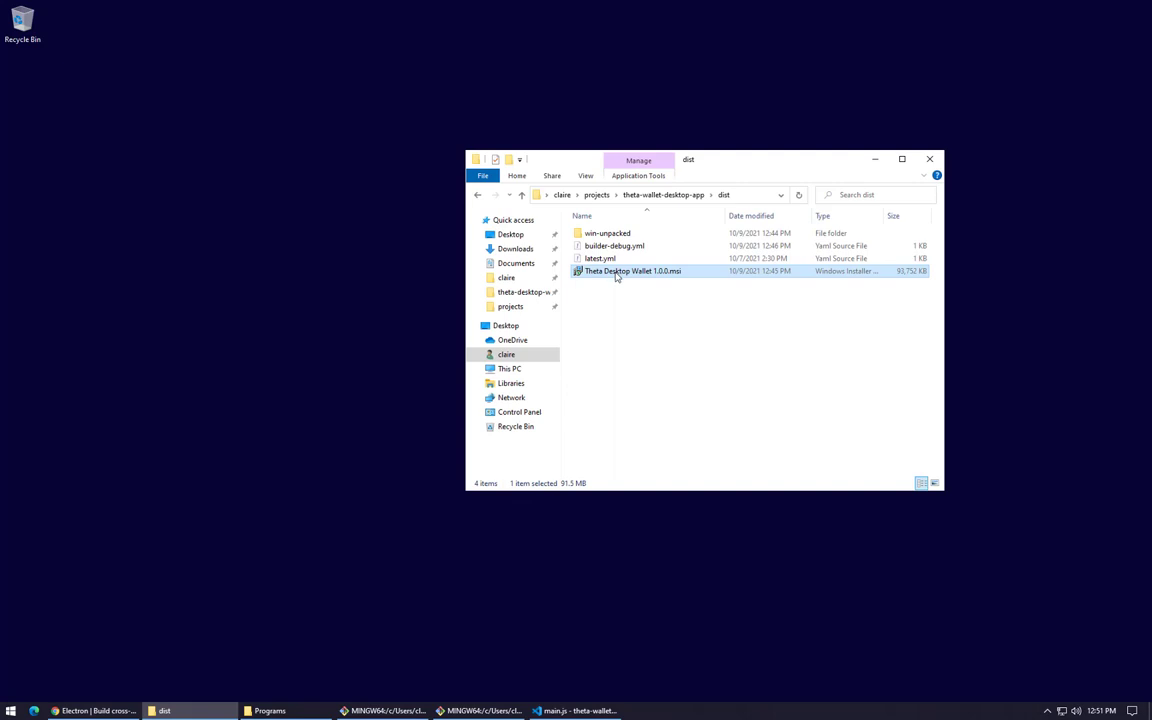
double_click(616, 272)
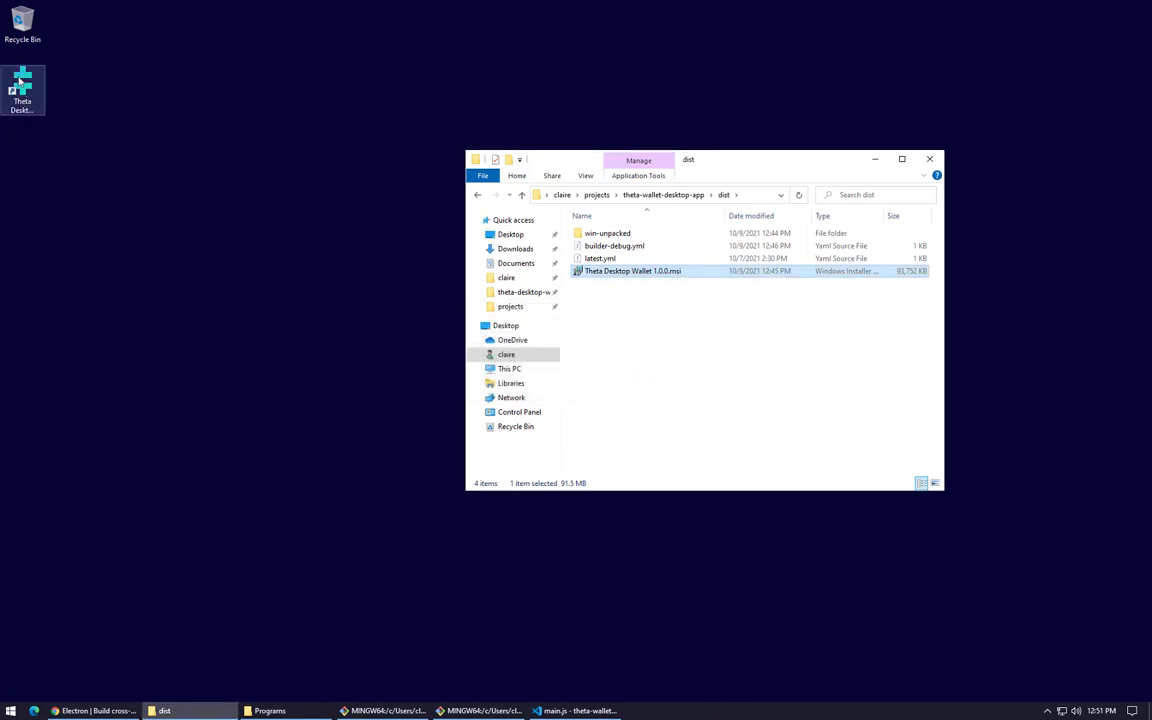
left_click(20, 87)
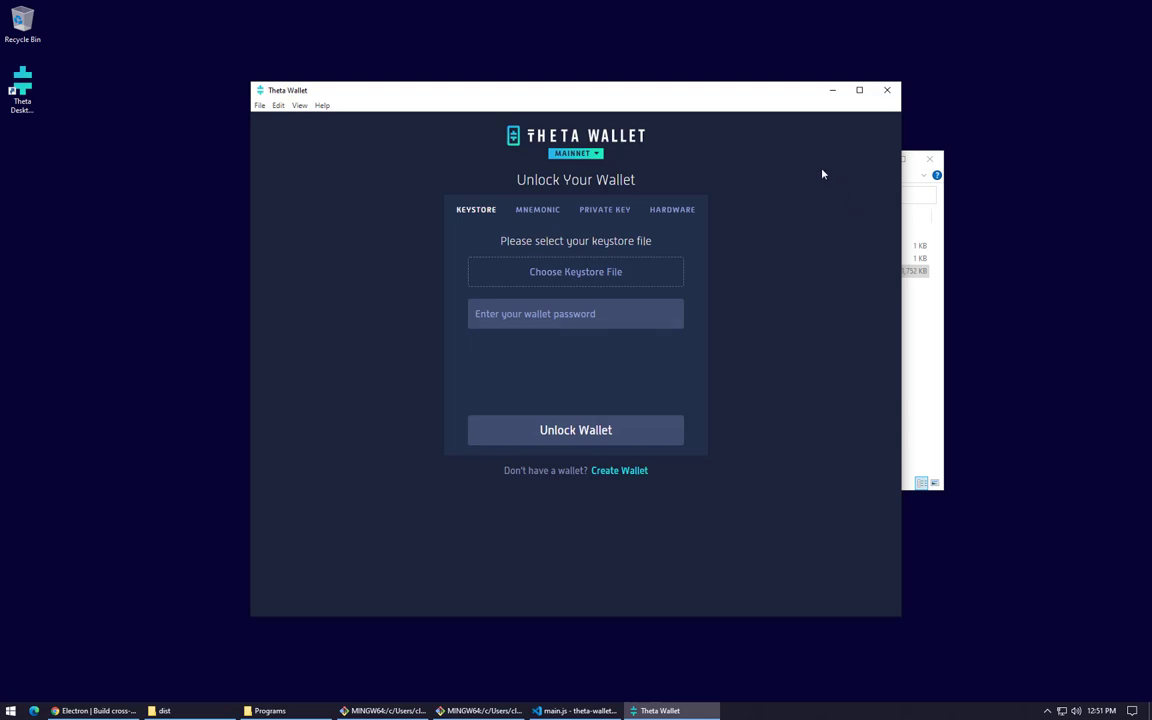
Step: Choose the MNEMONIC option on the wallet's unlock screen
left_click(527, 212)
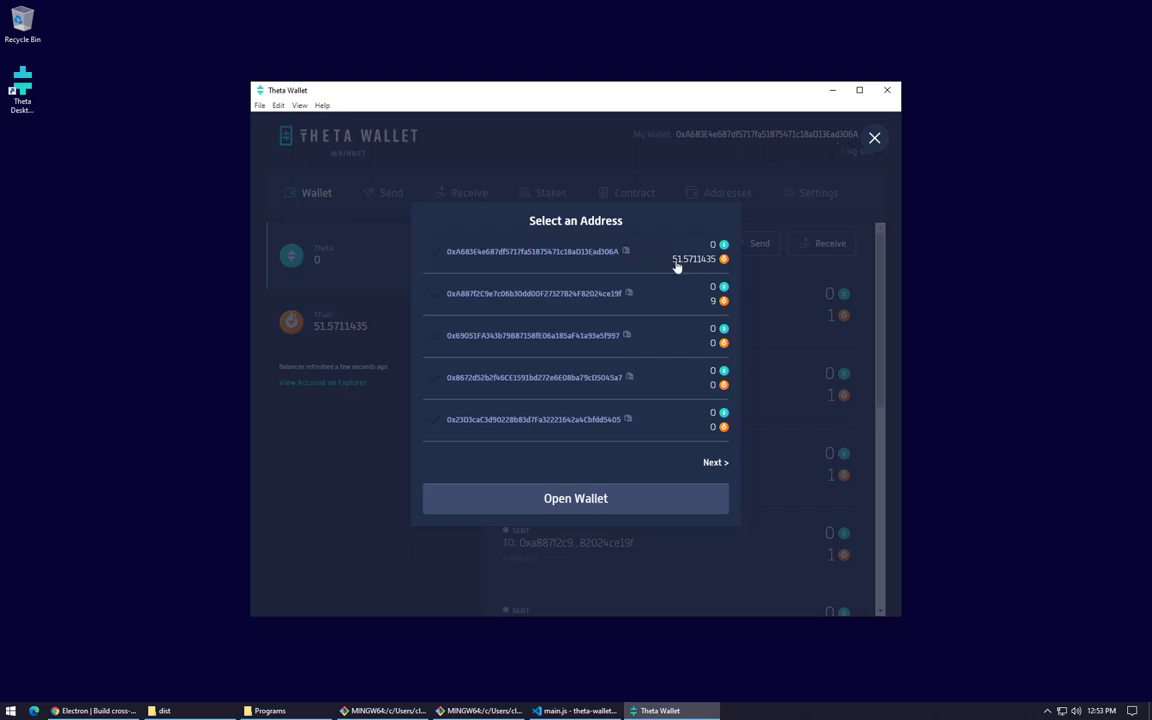
Step: View the second address's 9 TFuel wallet, then reopen the first address with 51.5711435 TFuel
left_click(567, 300)
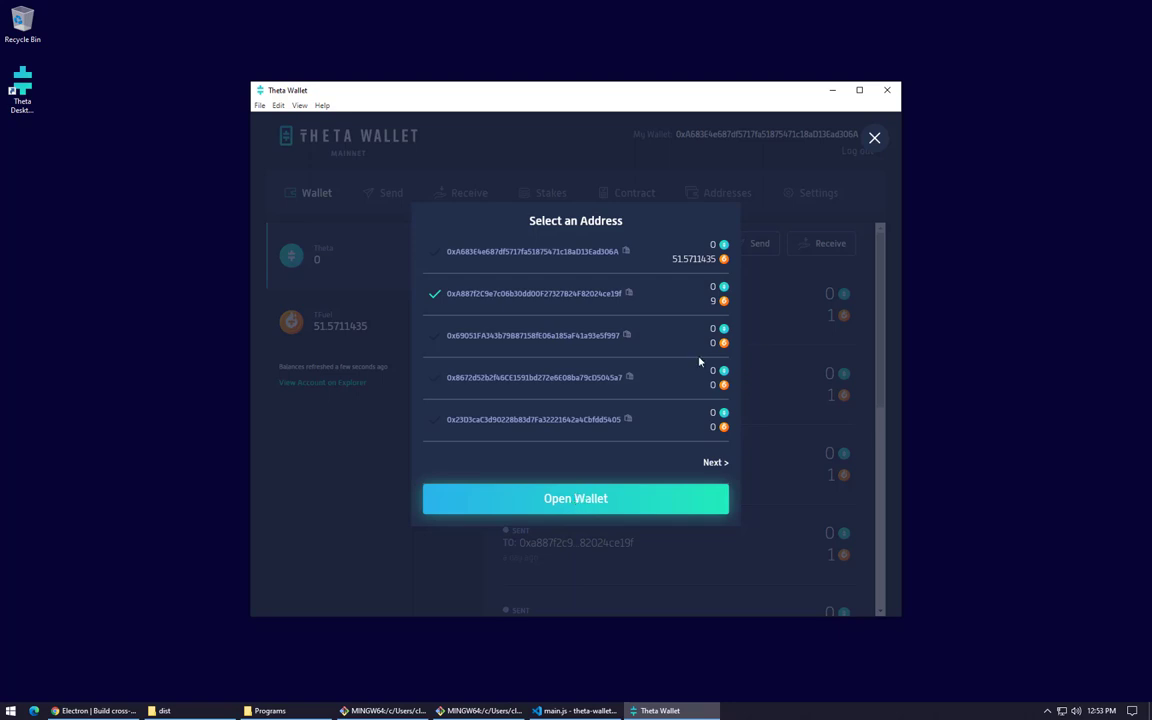
left_click(592, 505)
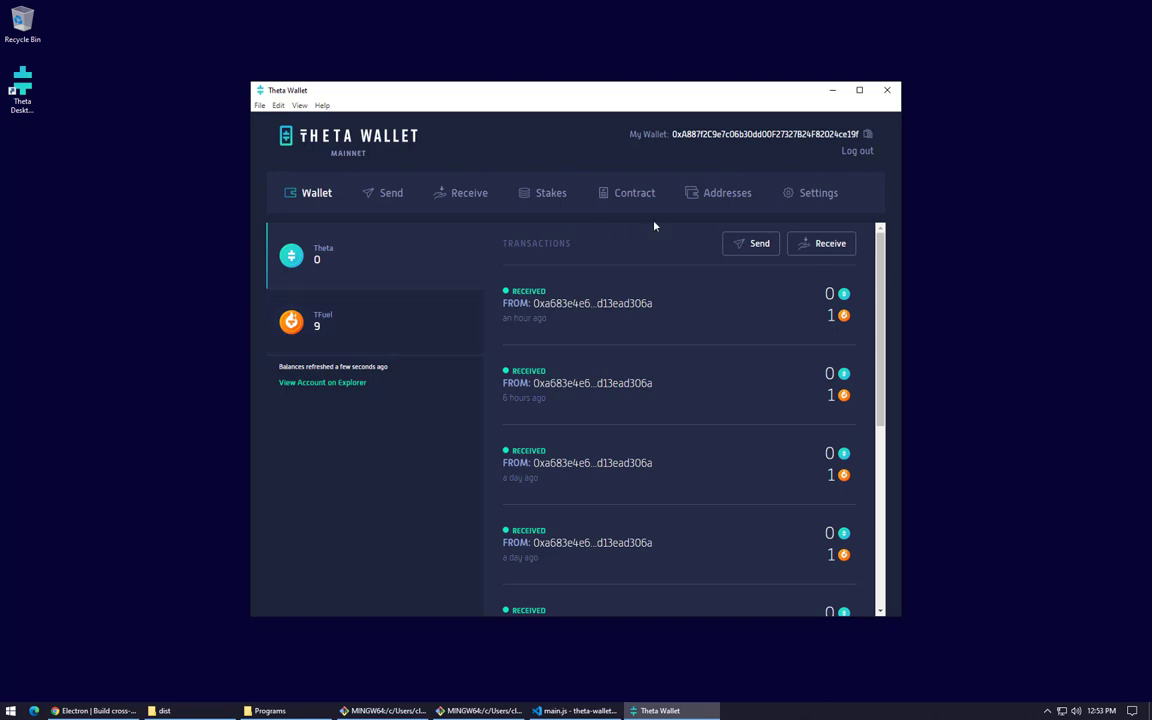
left_click(726, 194)
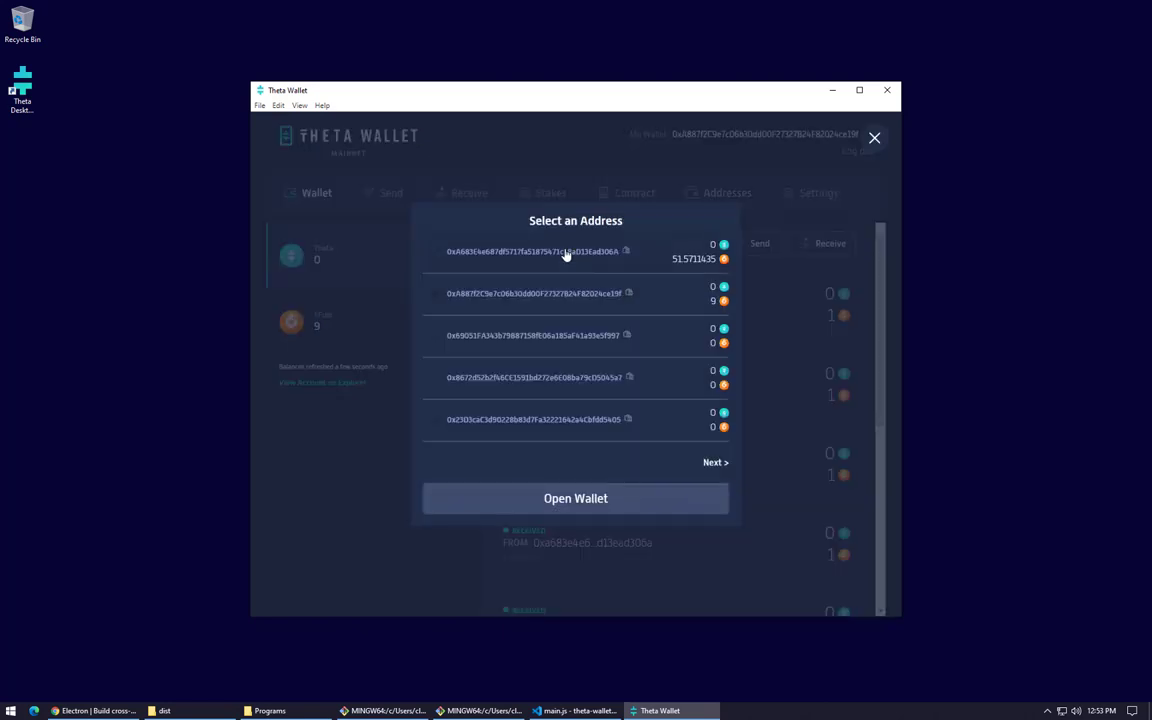
left_click(566, 256)
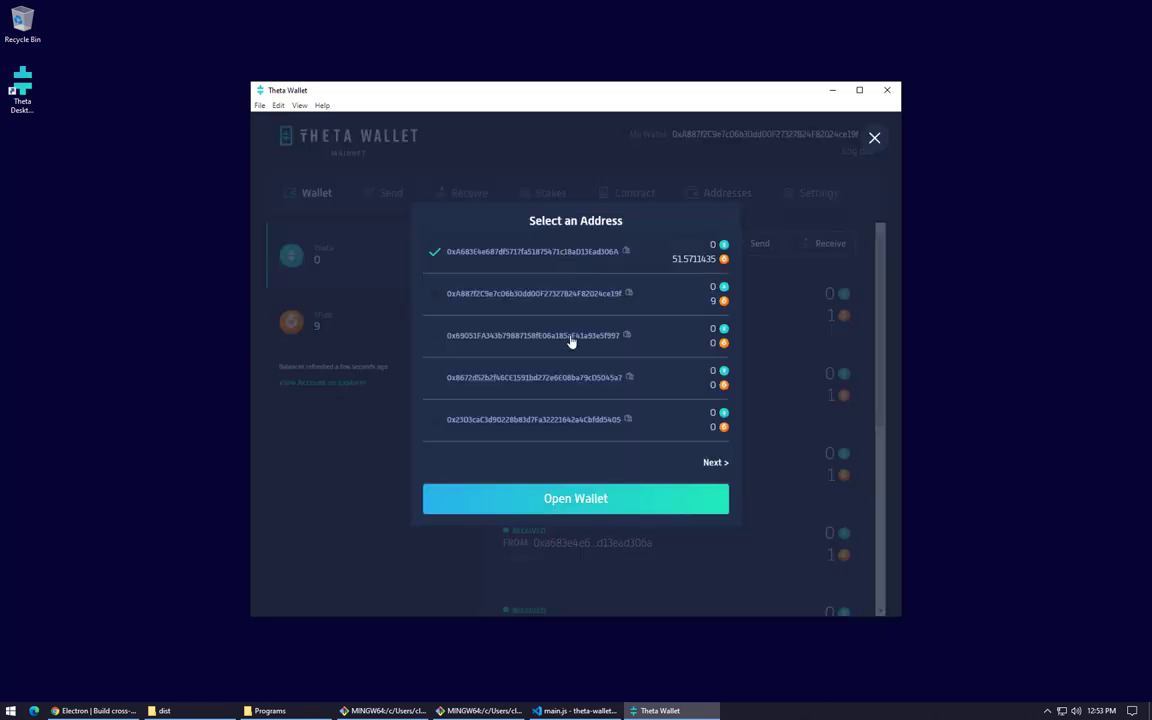
left_click(574, 500)
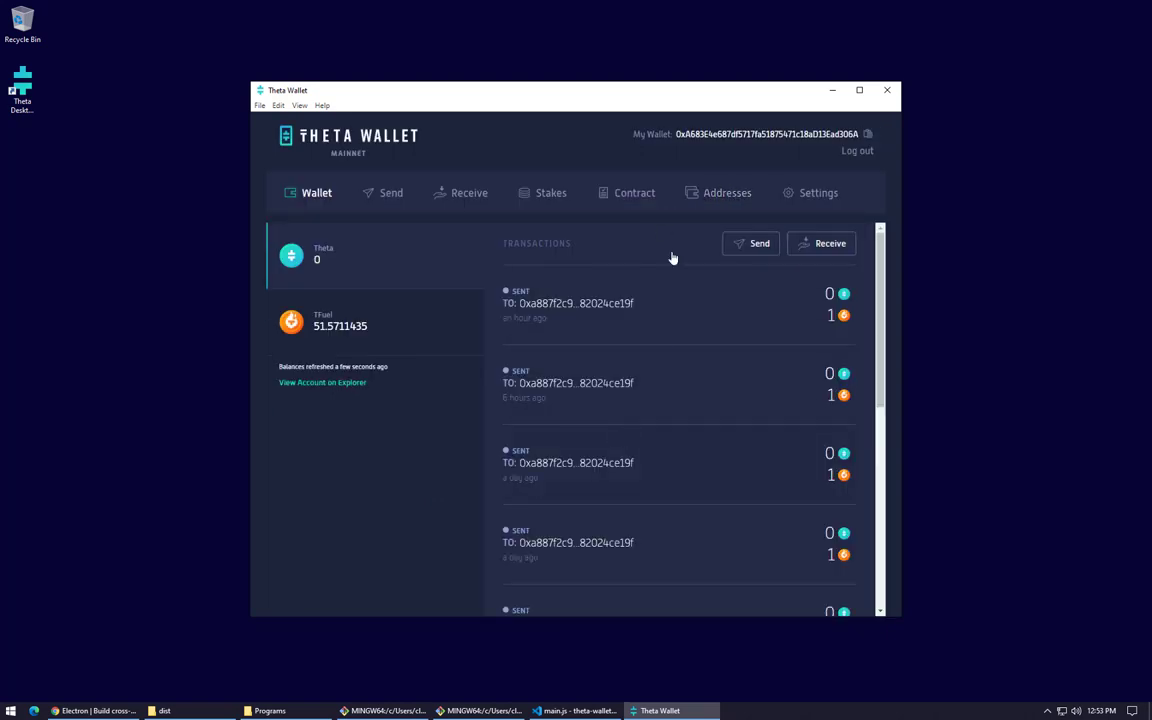
Step: Copy the third derived address from the address list and close the list
left_click(723, 194)
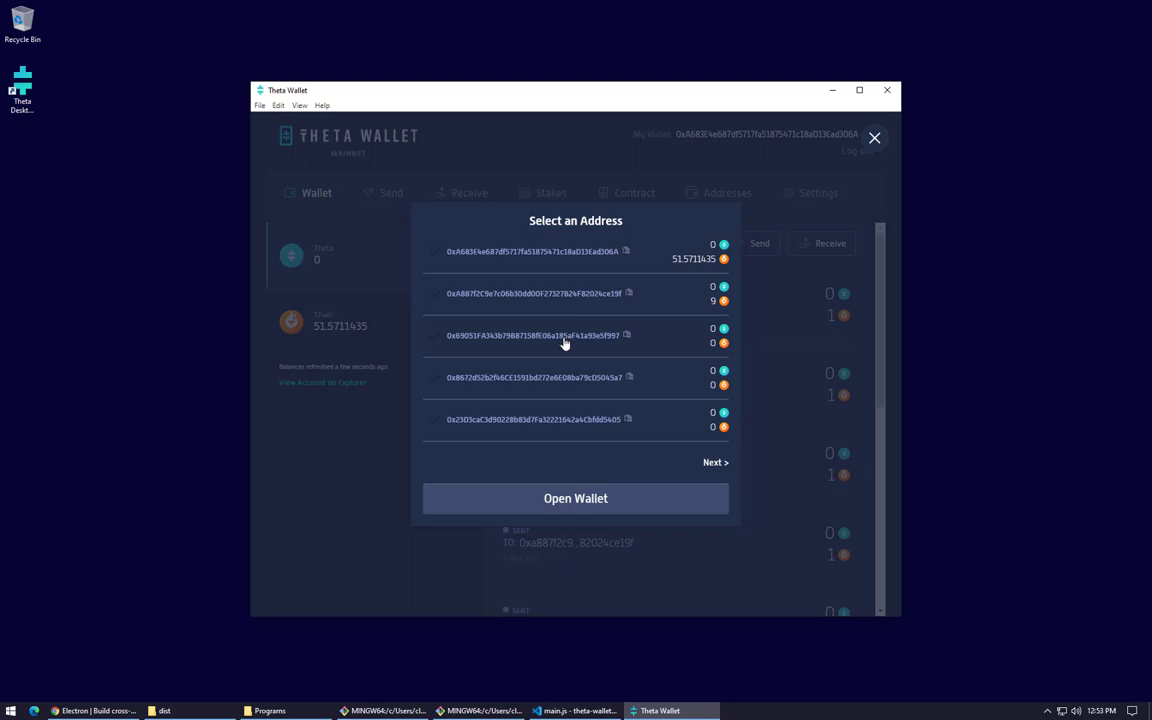
left_click(627, 337)
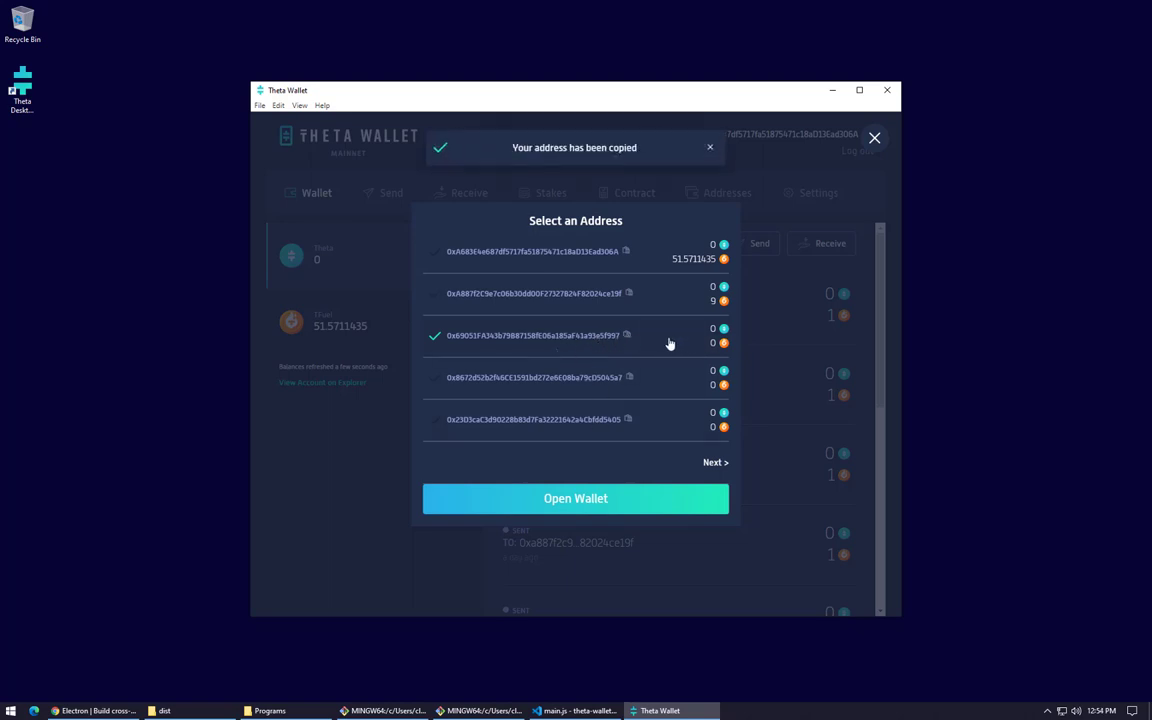
left_click(874, 140)
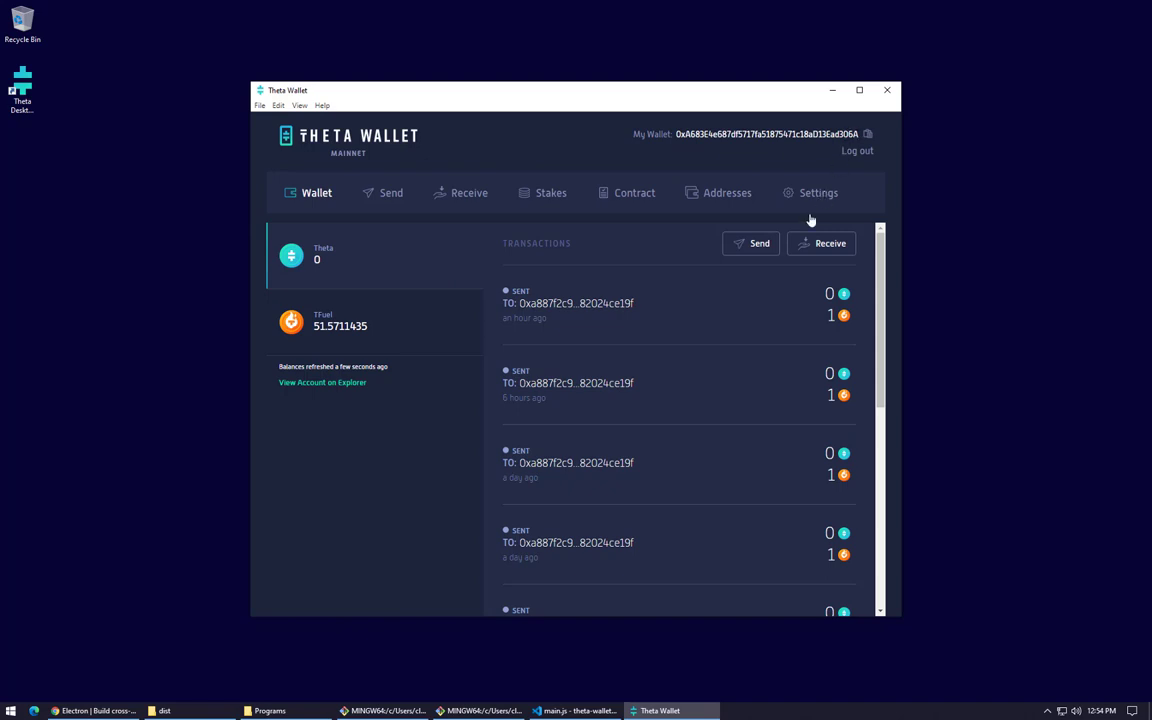
Step: Fill in a 1 TFuel send to the pasted third address and submit it
left_click(751, 250)
left_click(536, 274)
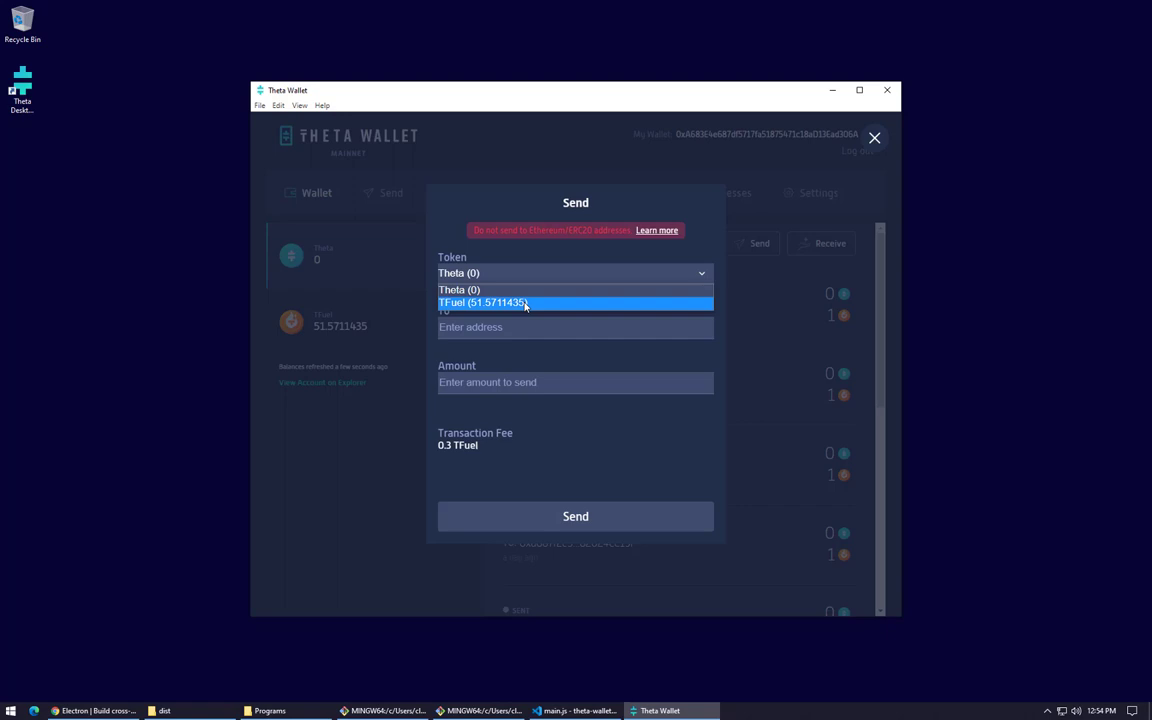
left_click(505, 302)
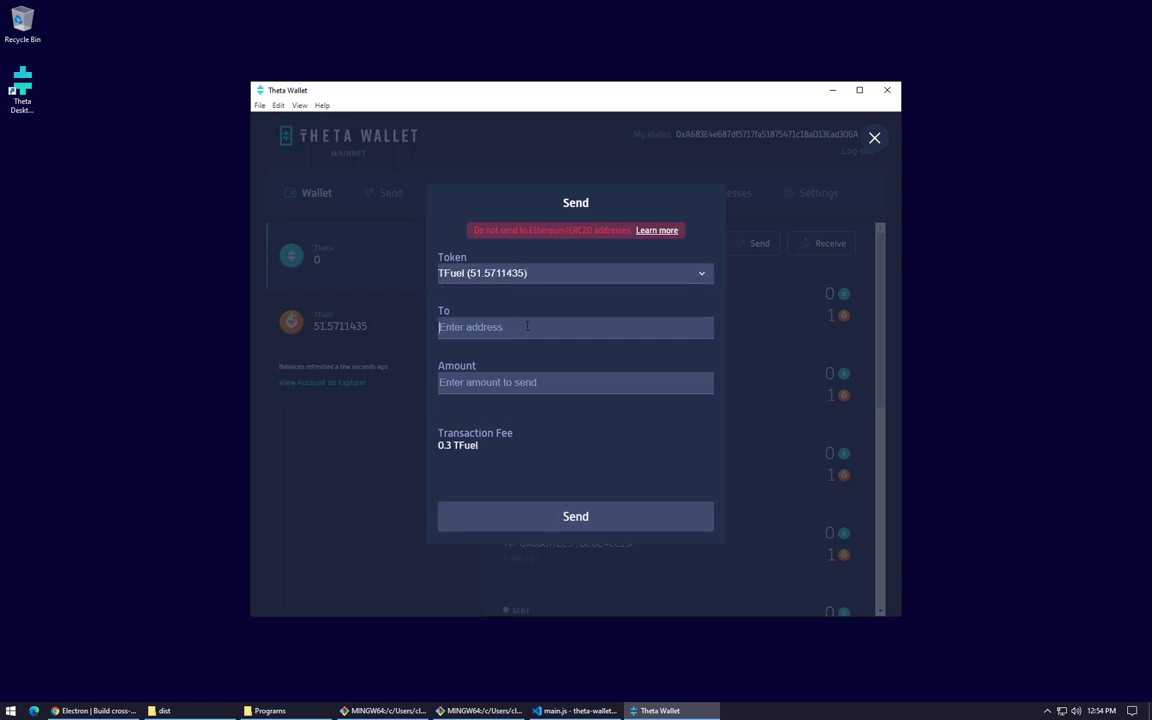
key("ctrl+v")
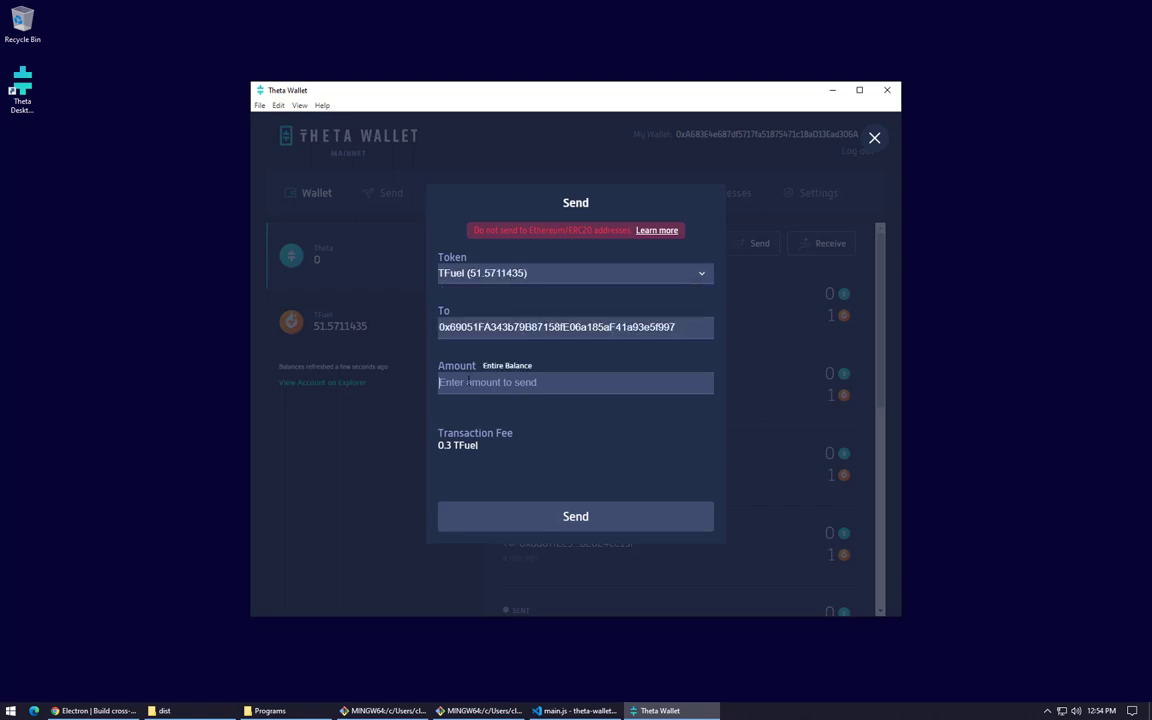
type("1")
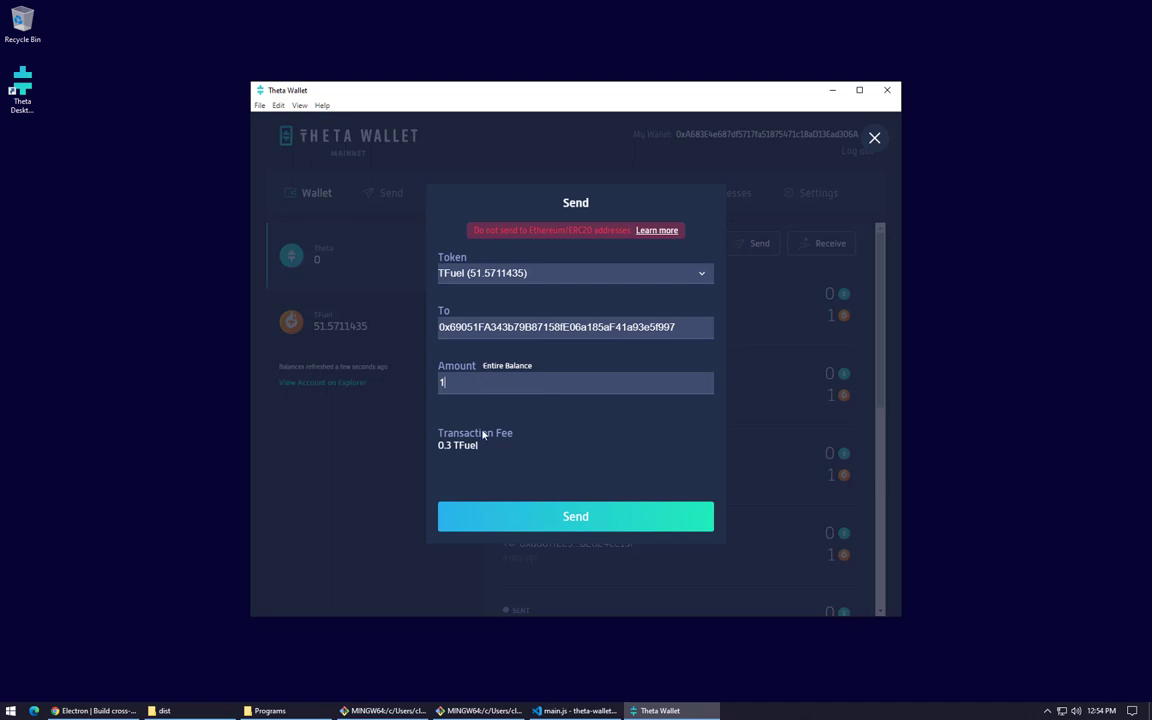
left_click(580, 521)
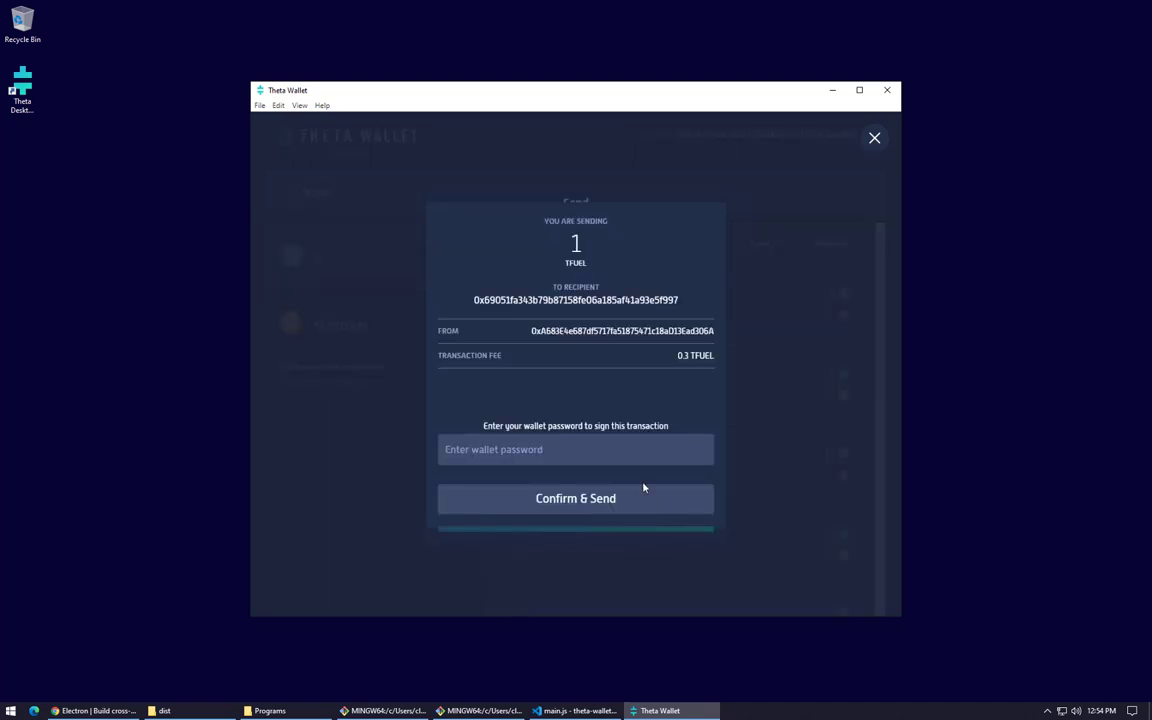
Step: Enter the wallet password and confirm the 1 TFuel transfer
left_click(484, 449)
type("1")
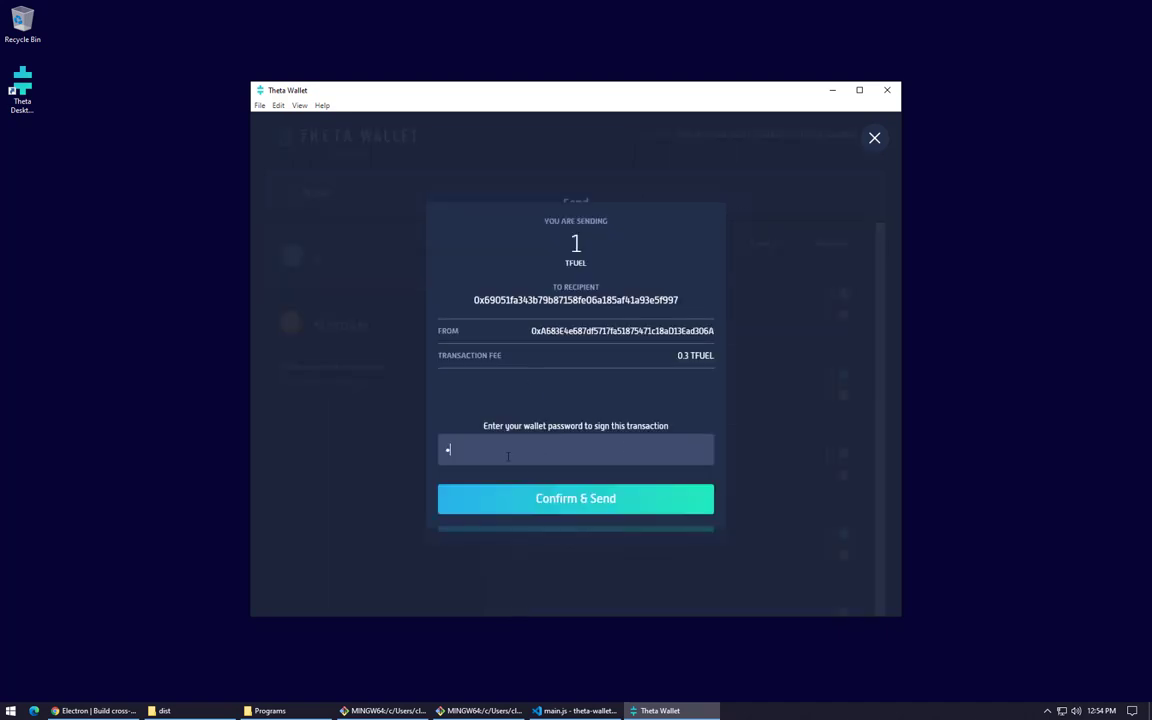
left_click(561, 503)
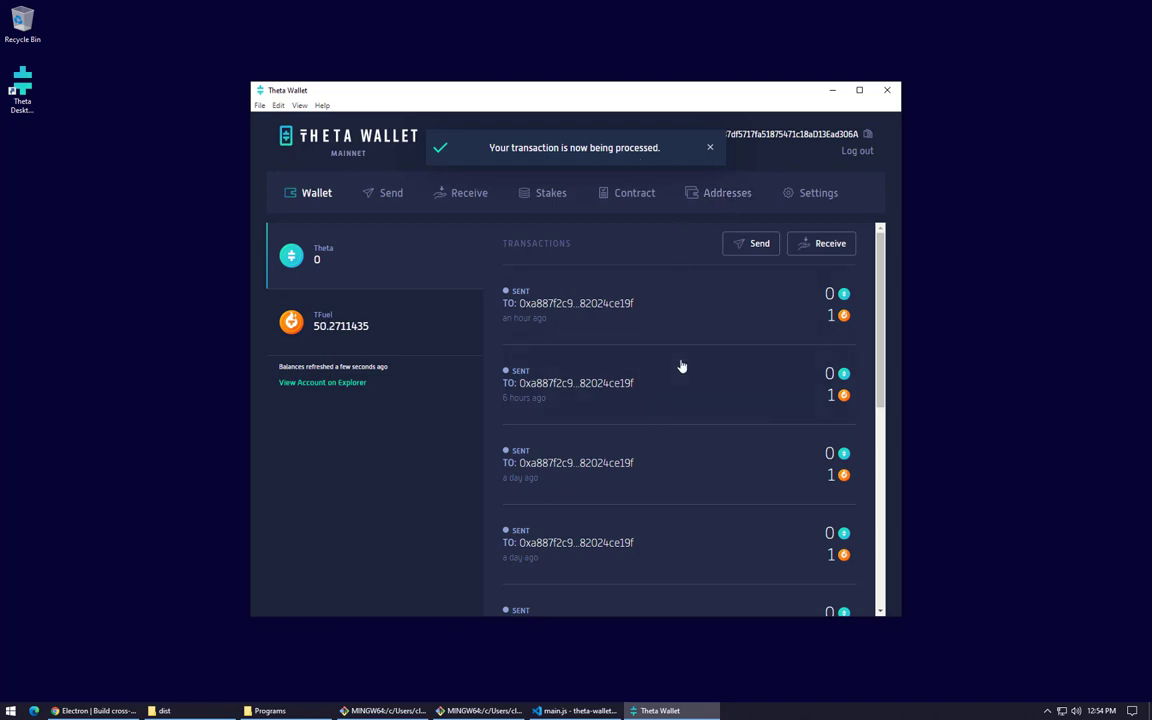
Step: Open the third derived address's wallet to see the 1 TFuel received
left_click(720, 196)
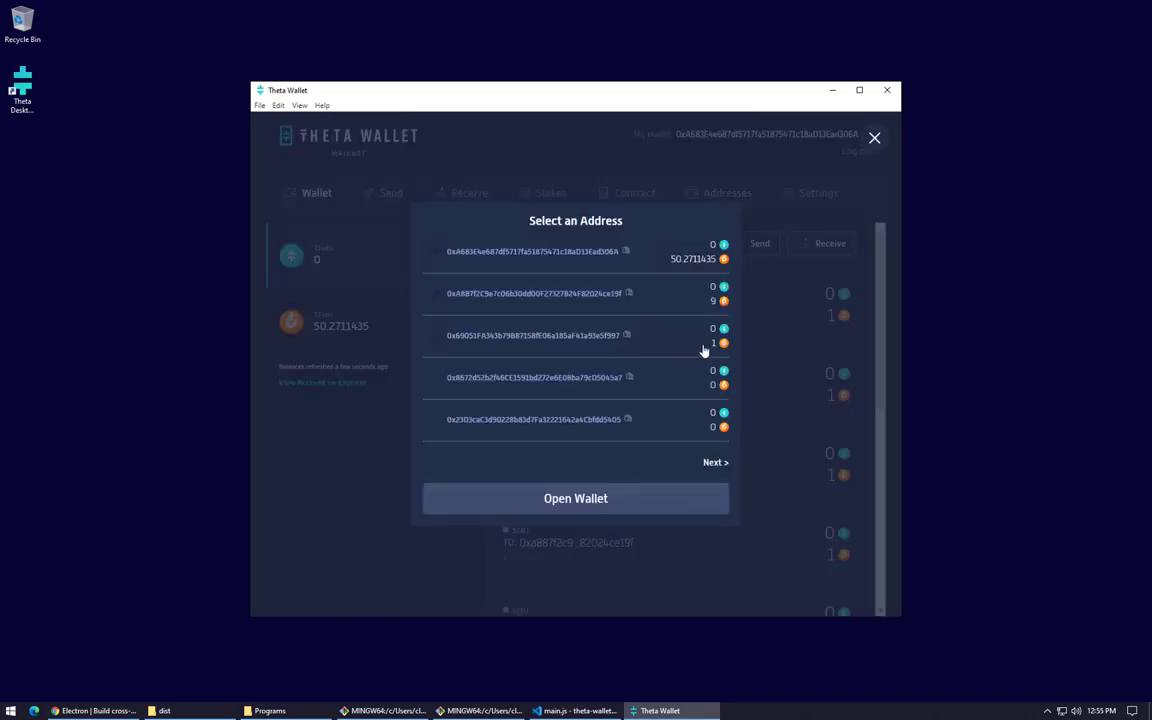
left_click(487, 340)
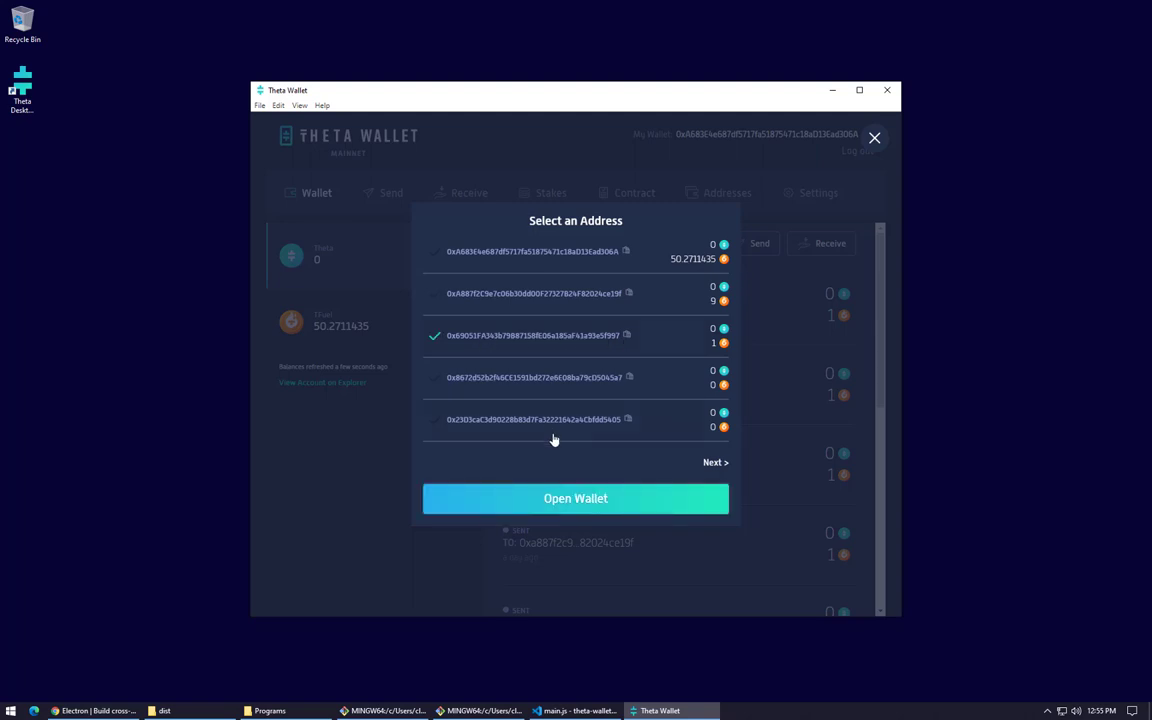
left_click(570, 508)
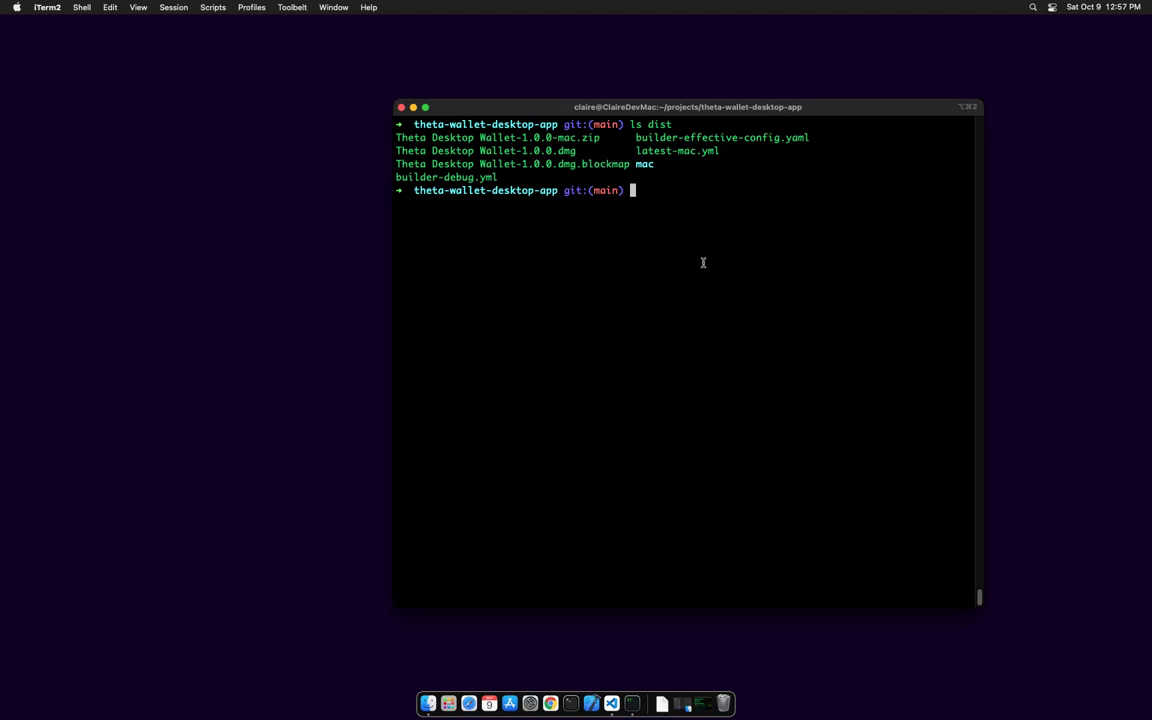
Step: Run open dist/*.dmg in iTerm2 to mount the Theta Desktop Wallet disk image
type("open dist/*.dmg")
key("Return")
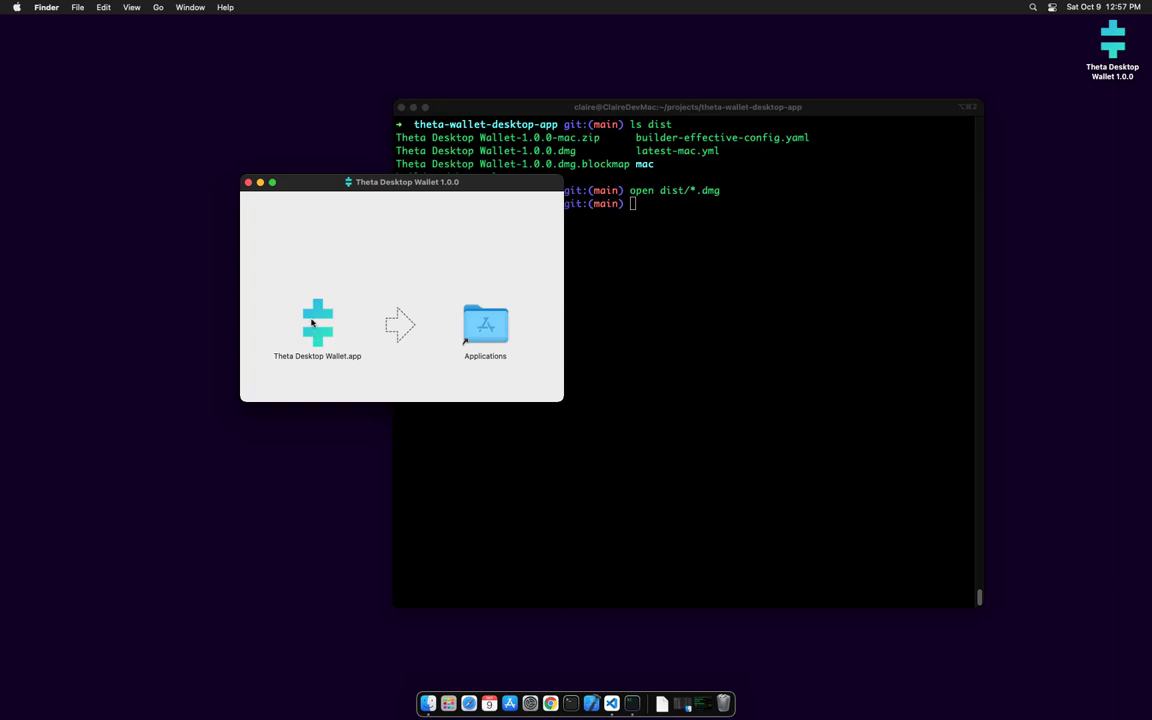
Step: Drag Theta Desktop Wallet.app into Applications and find it there at 360.7 MB
left_click(312, 322)
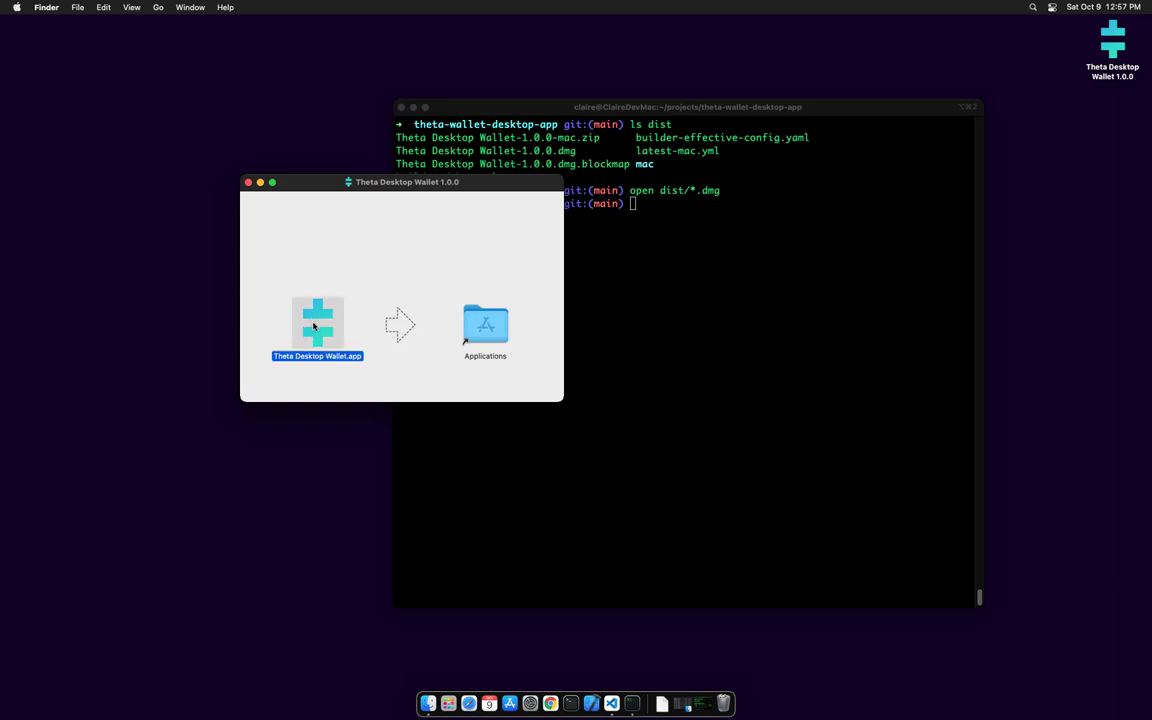
left_click_drag(313, 326, 490, 324)
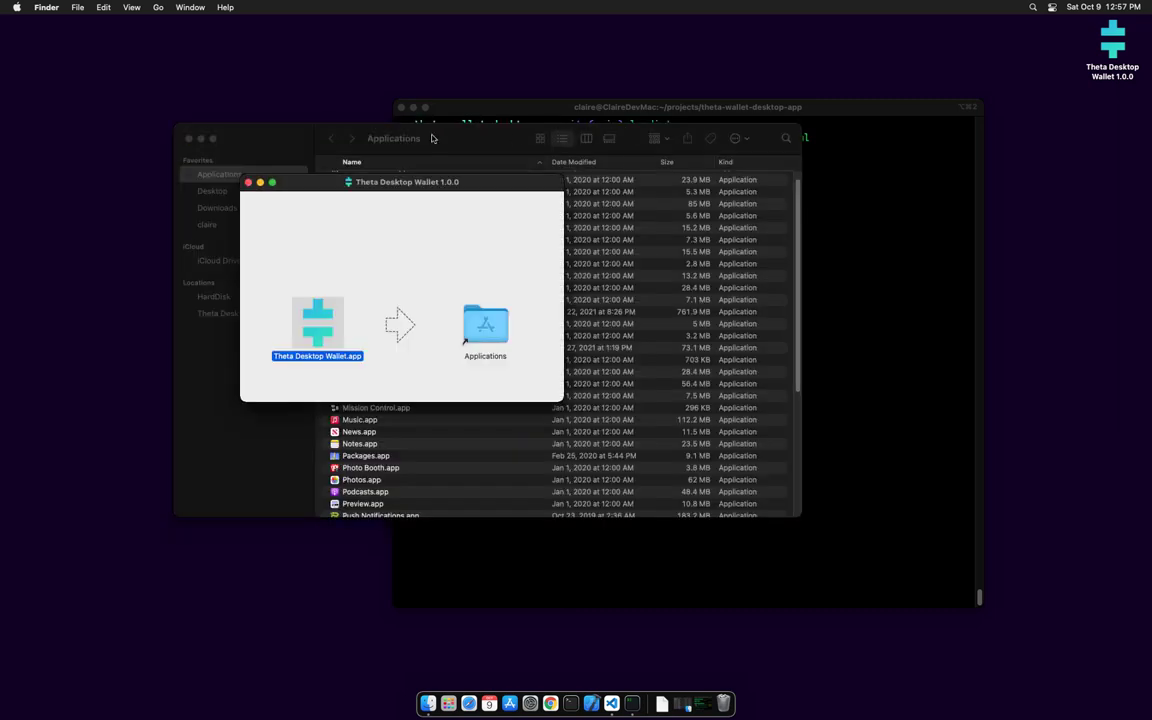
left_click(480, 134)
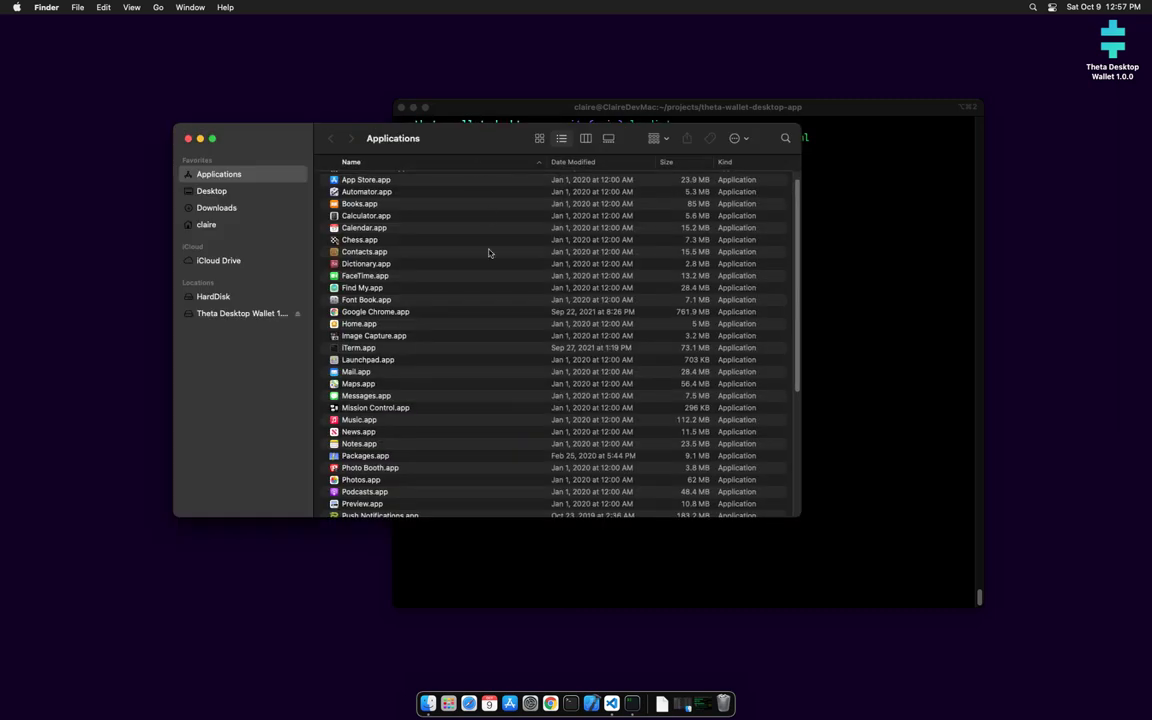
scroll(494, 258, "down", 3)
scroll(490, 345, "down", 10)
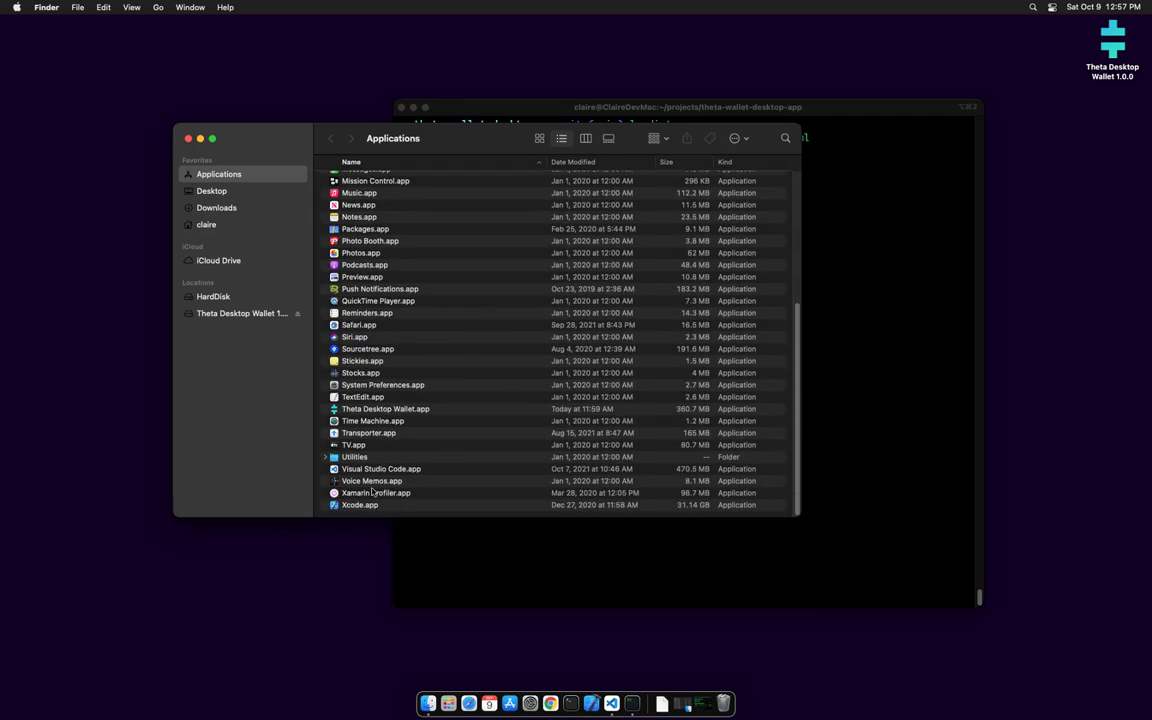
Step: Launch Theta Desktop Wallet.app from Applications and browse its View and Help menus
double_click(426, 409)
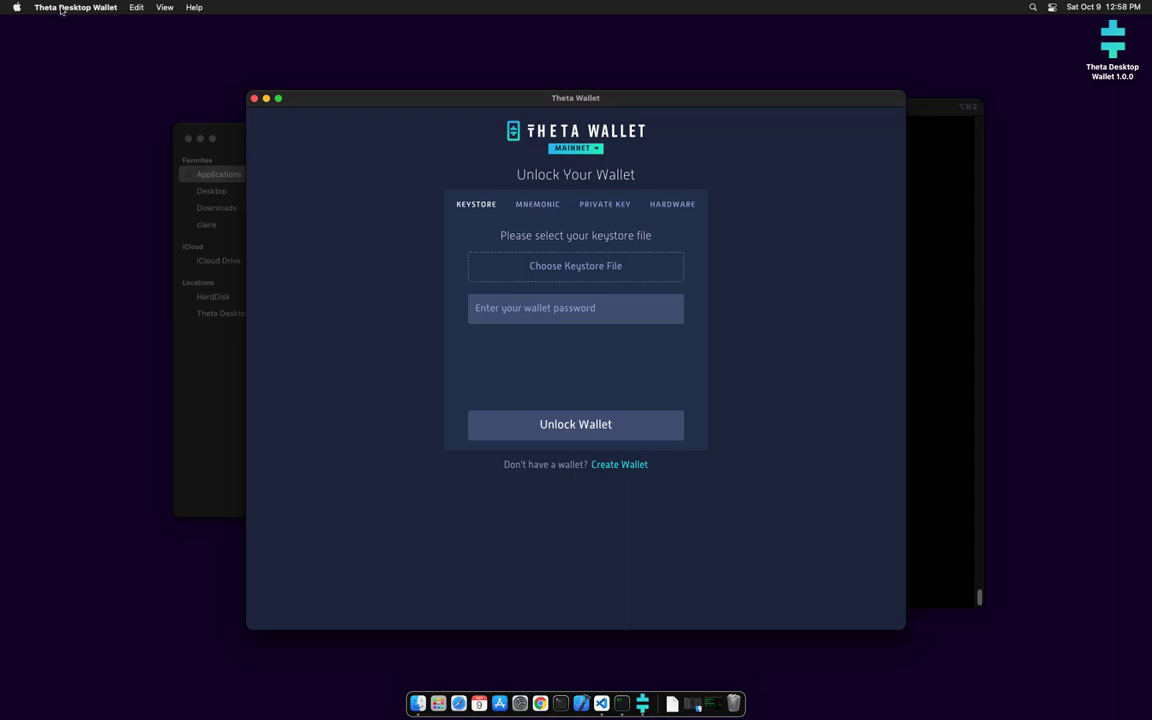
left_click(61, 8)
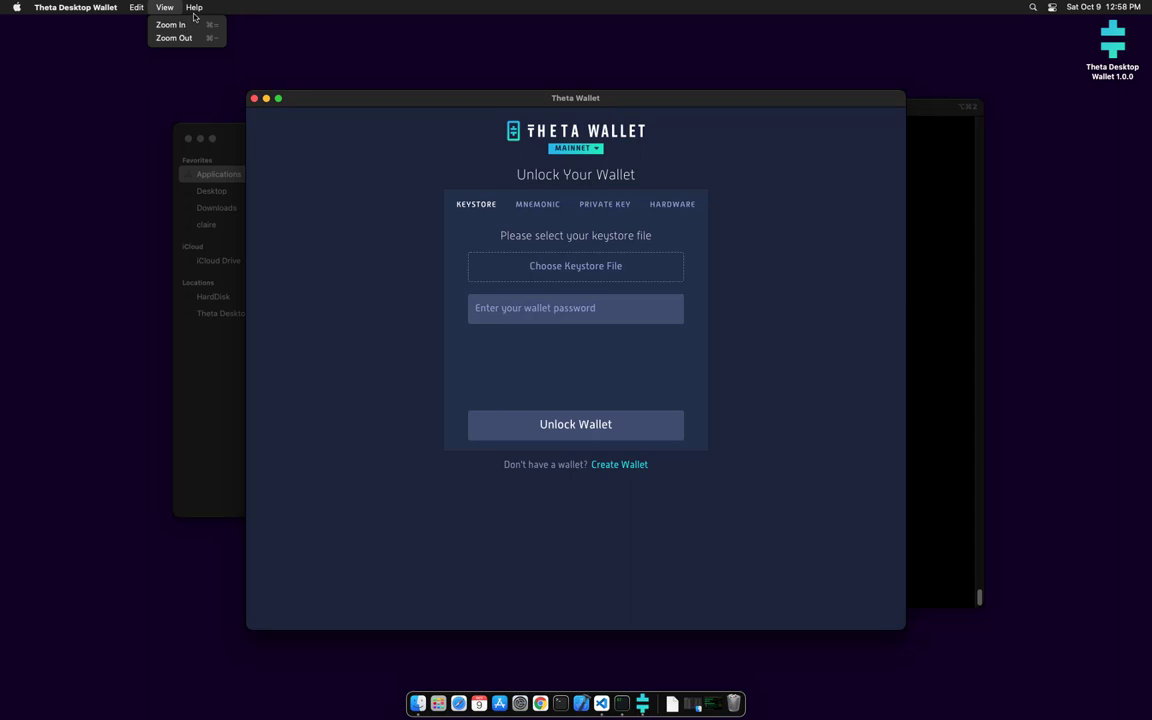
mouse_move(193, 9)
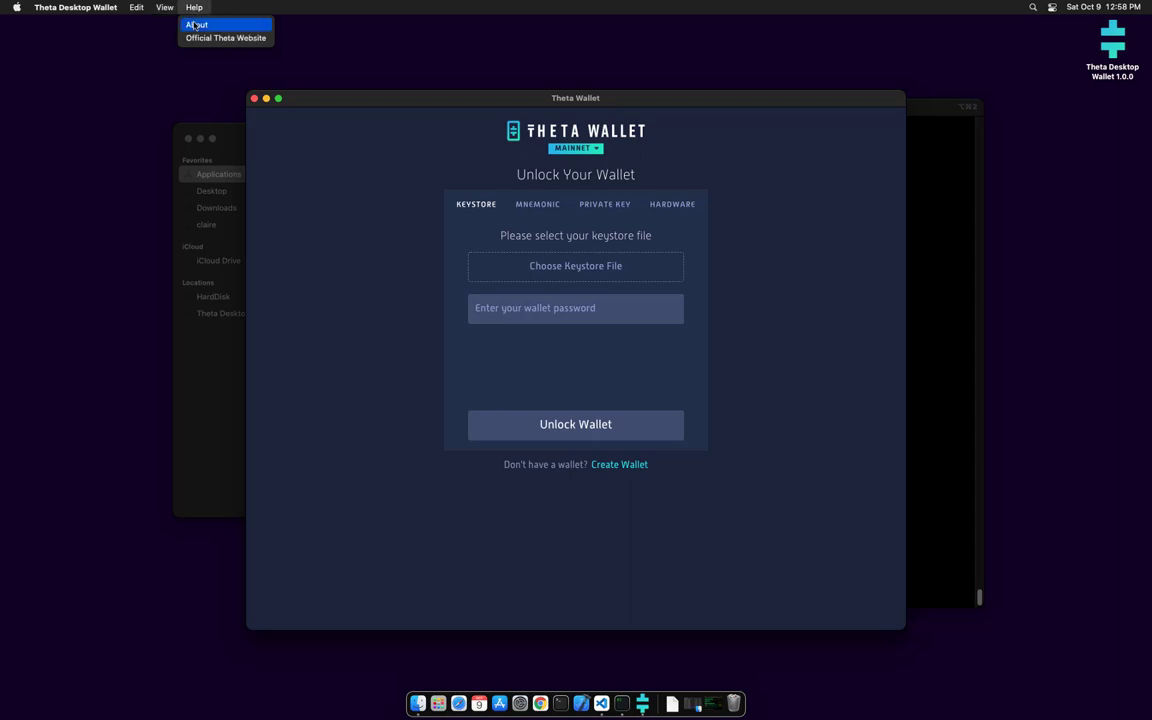
left_click(489, 57)
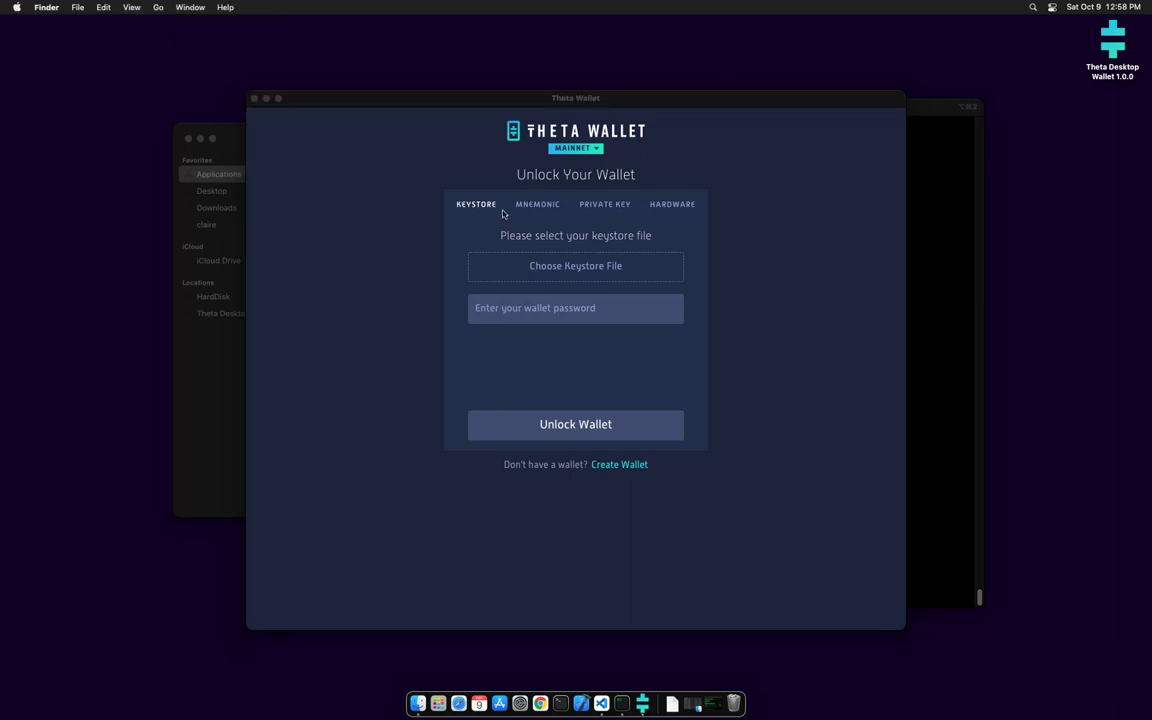
Step: Switch to the MNEMONIC unlock form and begin entering the 12-word phrase
left_click(540, 211)
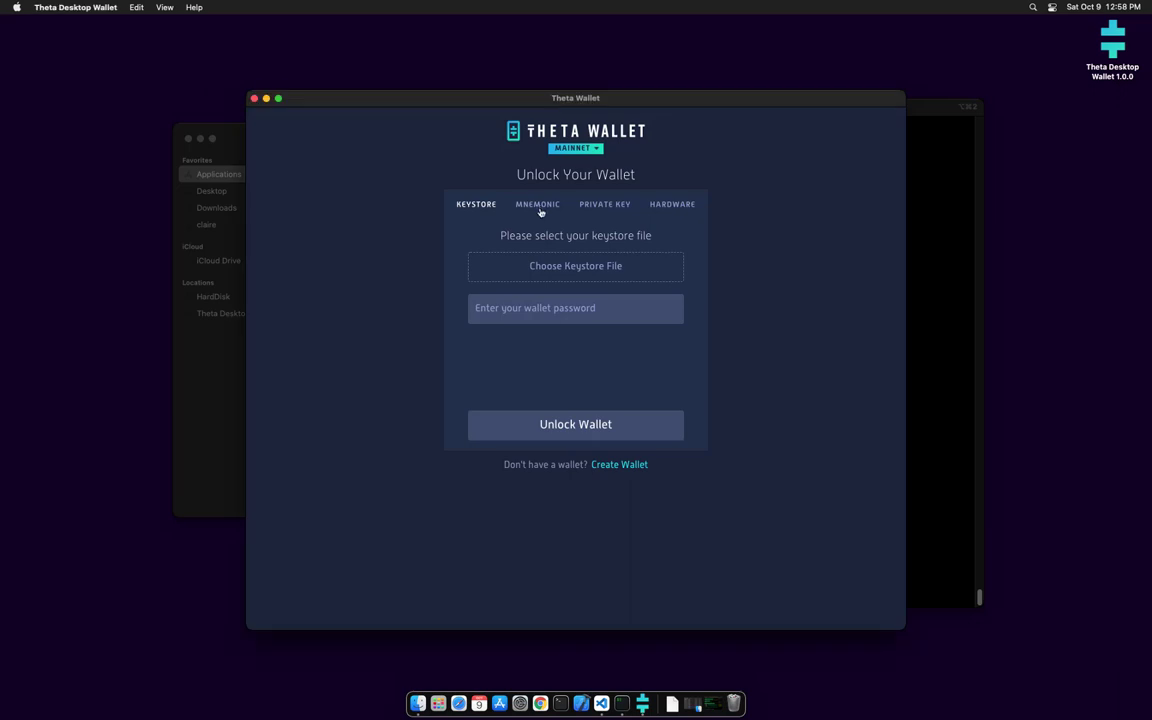
left_click(540, 211)
left_click(517, 272)
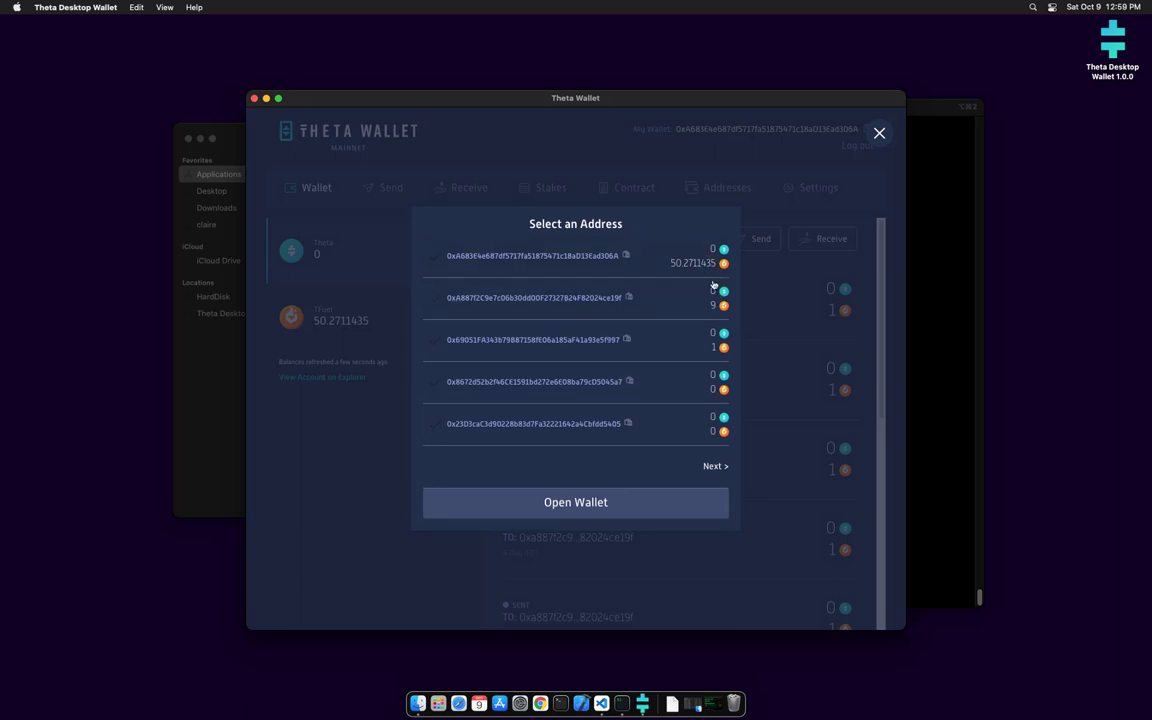
Step: Pick the third derived address from the mnemonic list and open its wallet
left_click(567, 343)
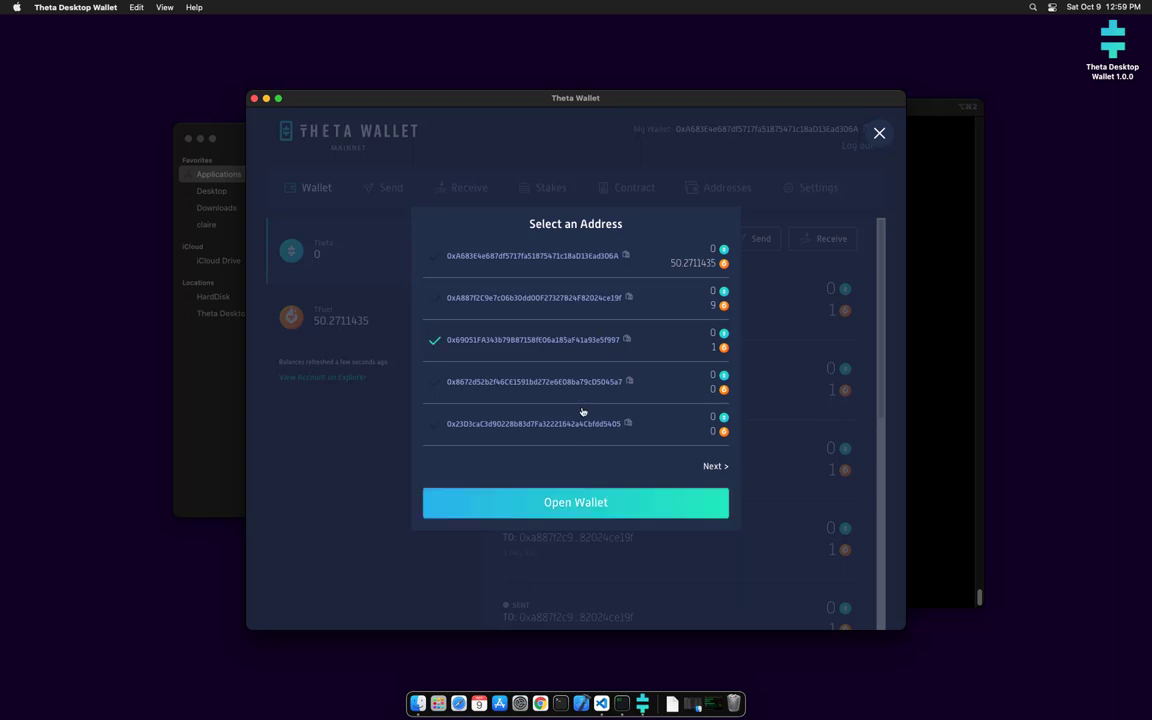
left_click(571, 504)
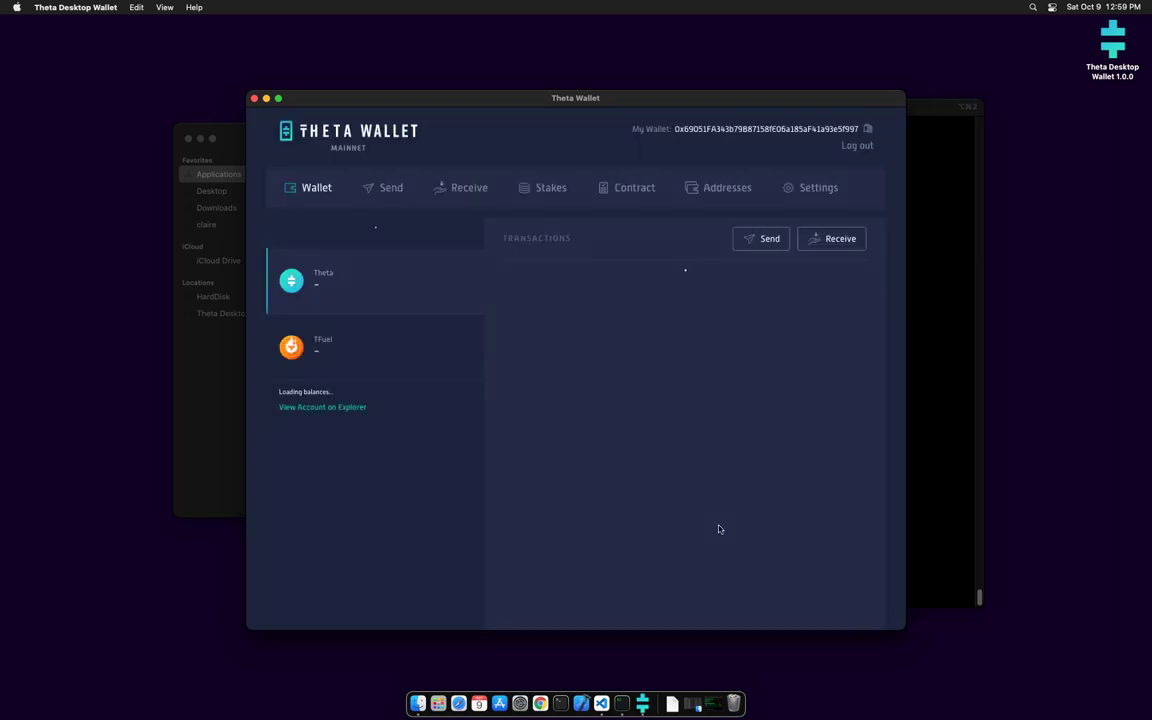